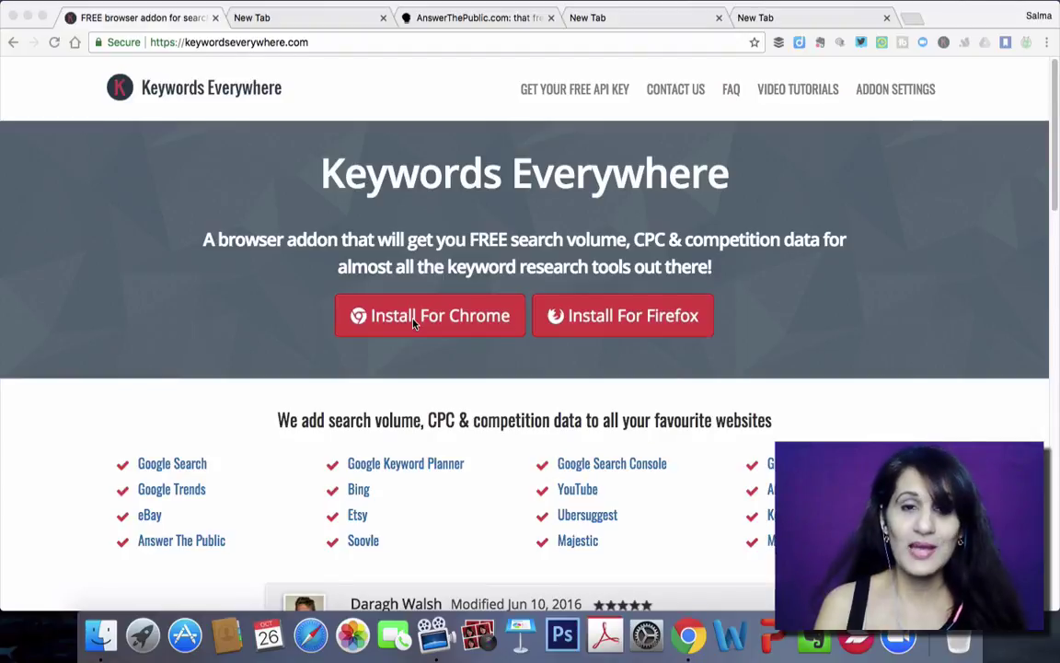
# Step: Open the free API key sign-up page on the Keywords Everywhere site and return to the home page
pyautogui.click(414, 322)
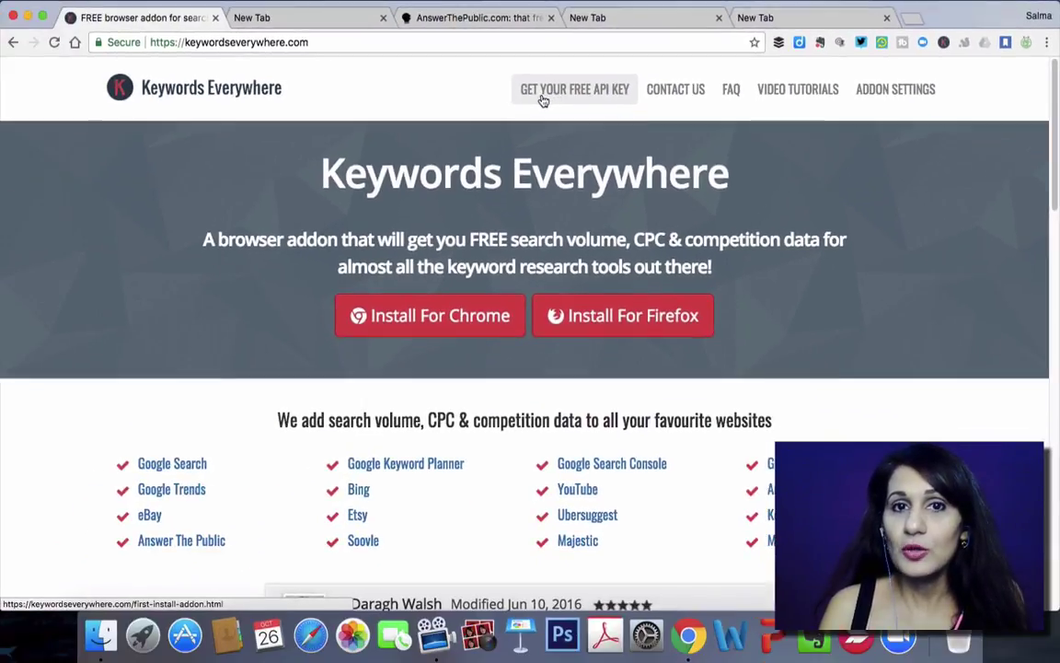
pyautogui.click(544, 100)
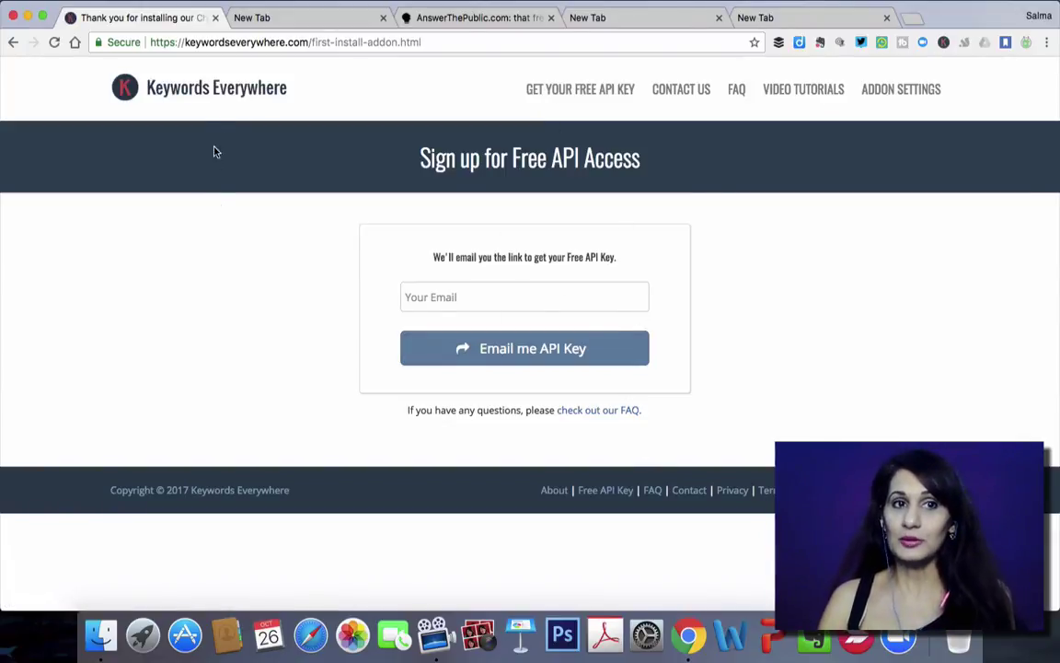
pyautogui.click(213, 89)
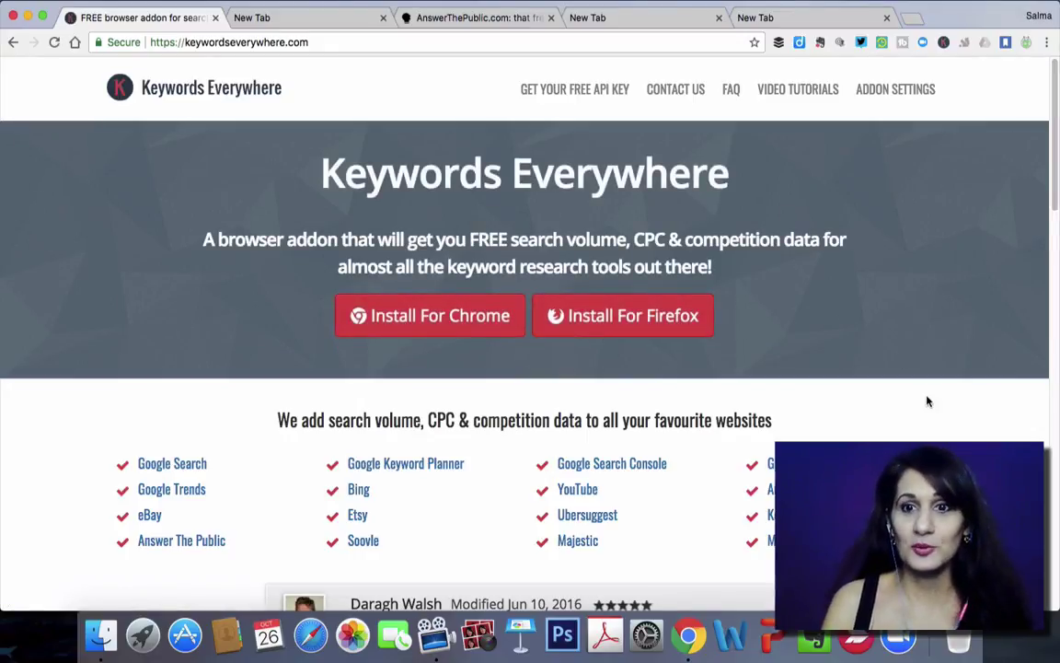
# Step: Review the list of websites supported by the Keywords Everywhere add-on and the product description
pyautogui.scroll(-3, 926, 398)
pyautogui.scroll(-2, 926, 399)
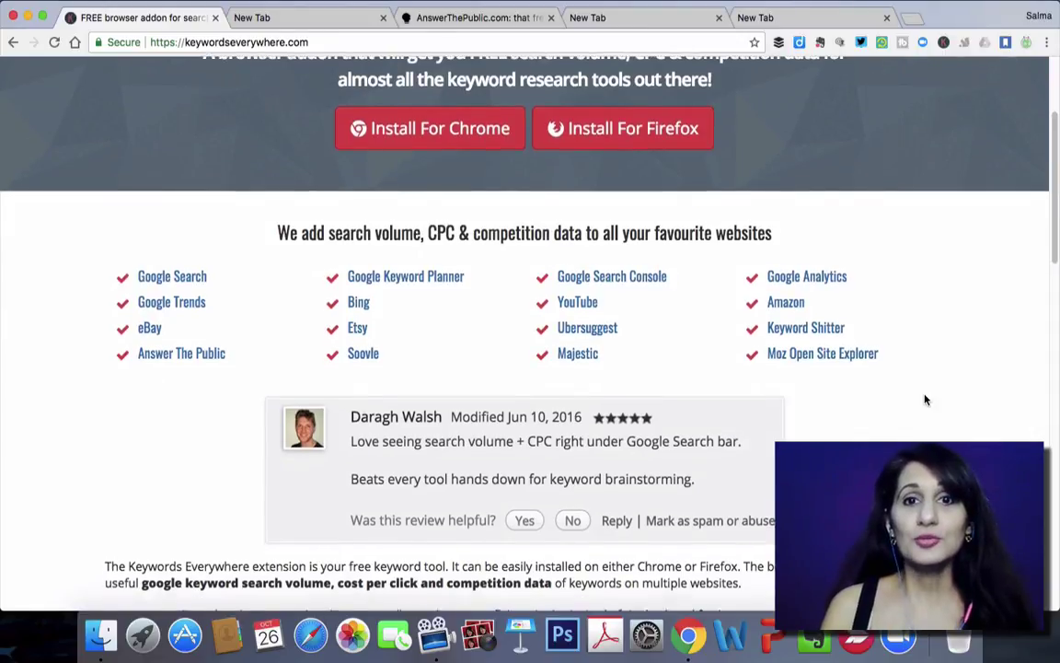
pyautogui.scroll(-3, 926, 399)
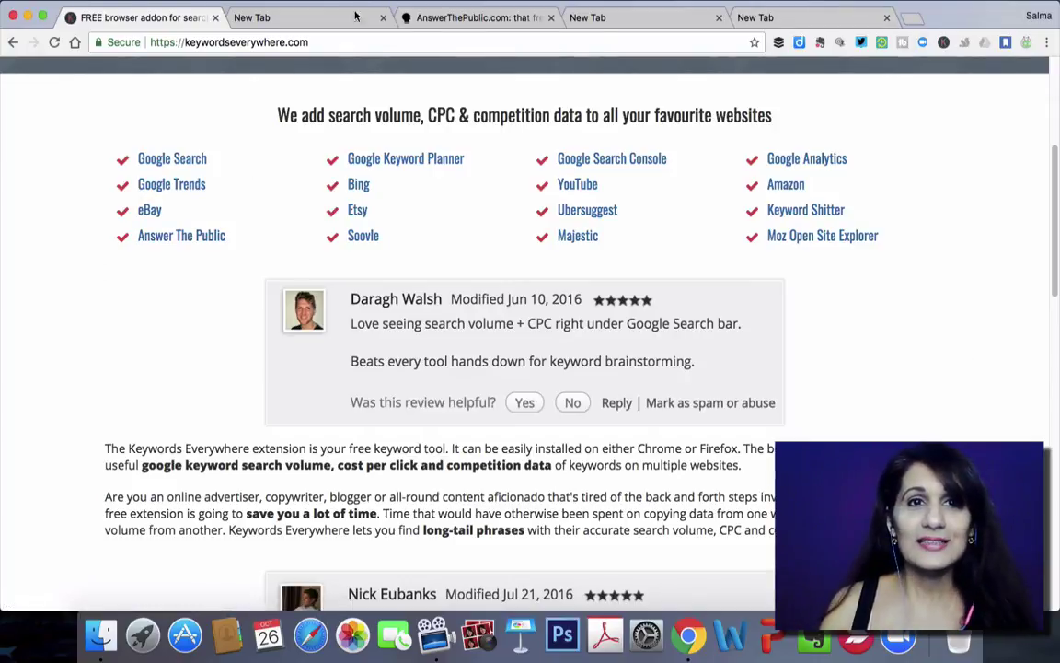
# Step: Search Google for "how to bake a cake in microwave" in the empty tab beside the Keywords Everywhere page
pyautogui.click(324, 21)
pyautogui.click(318, 40)
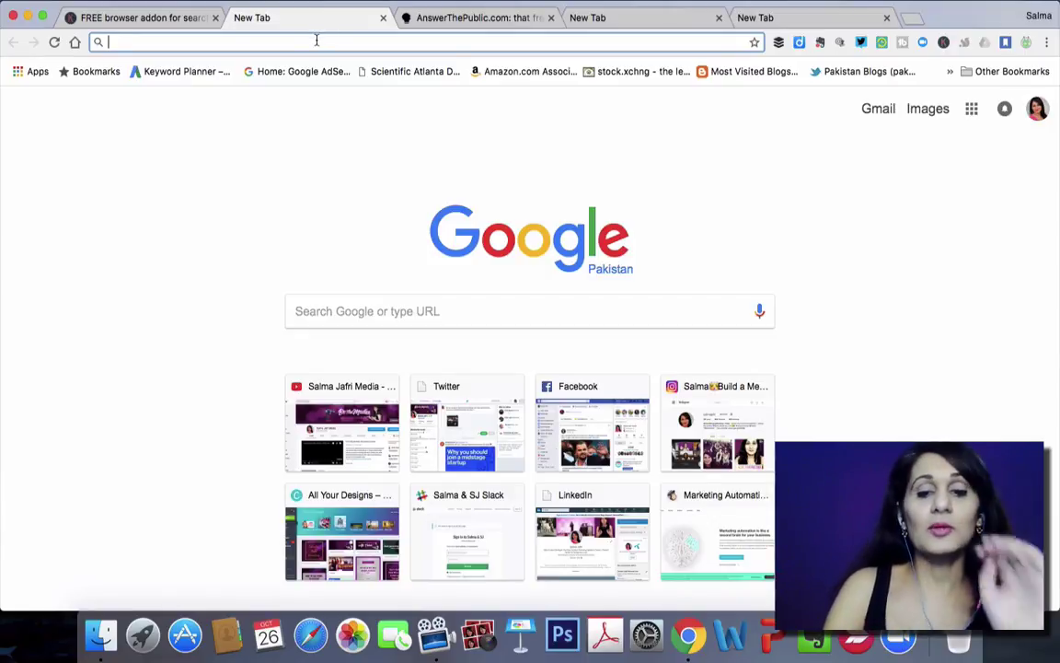
pyautogui.write('how to ')
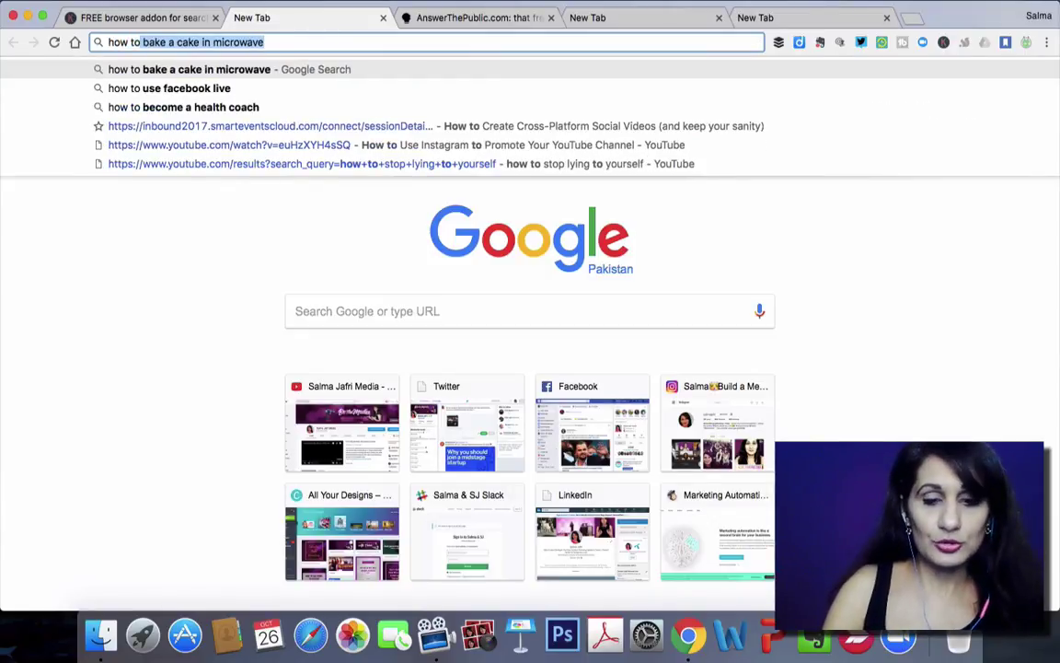
pyautogui.write('bake a cake in microwave')
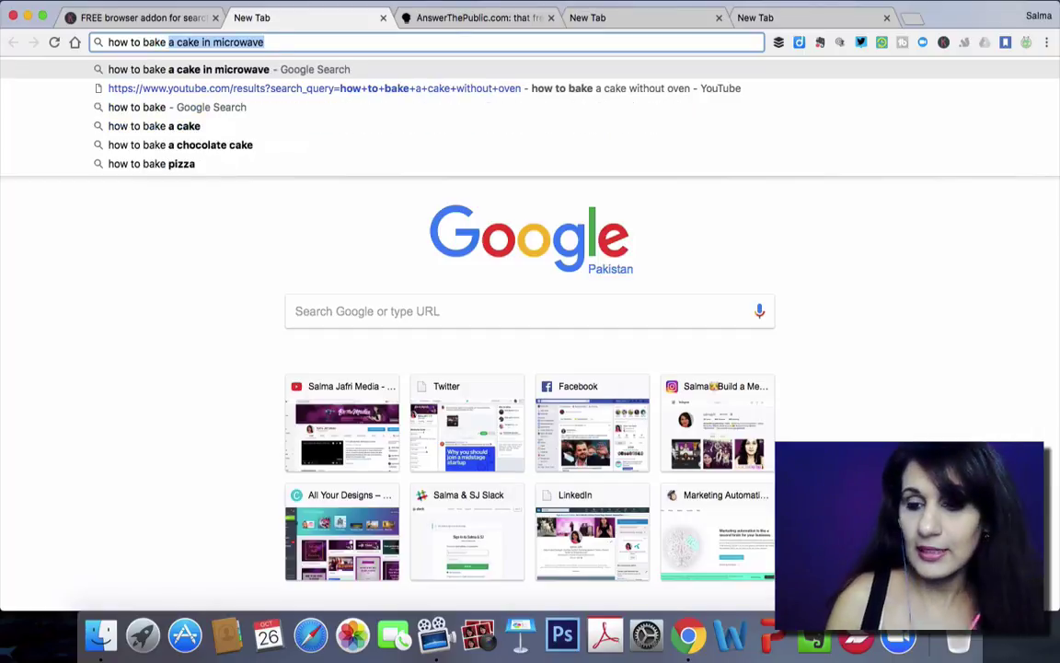
pyautogui.press('Return')
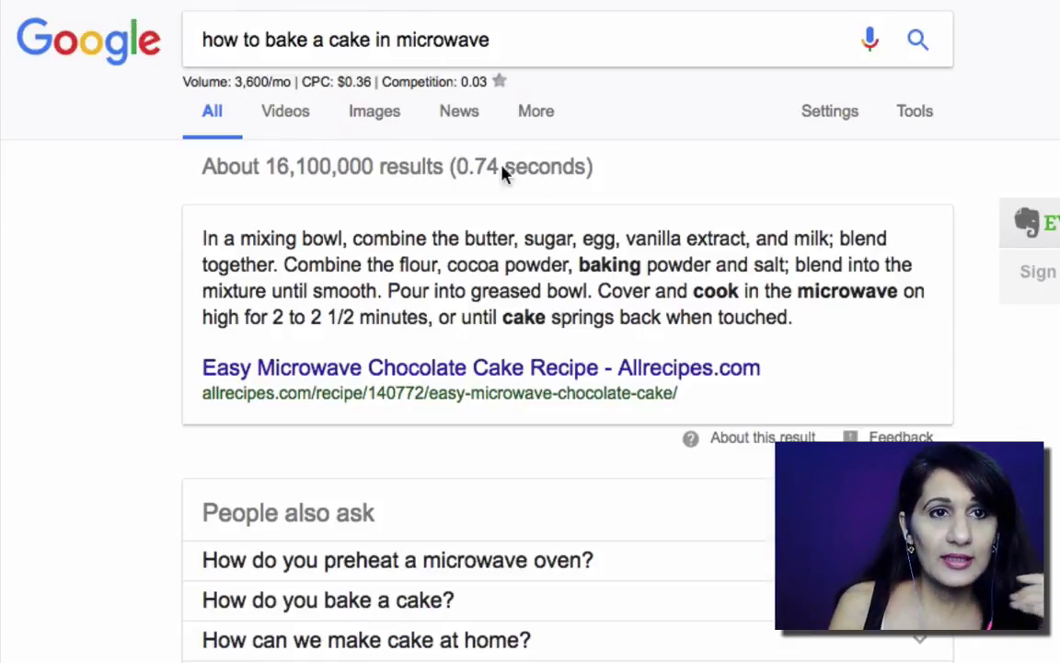
# Step: Examine the keyword metrics for the microwave cake query and for its related searches at the end of the results
pyautogui.scroll(-1, 581, 382)
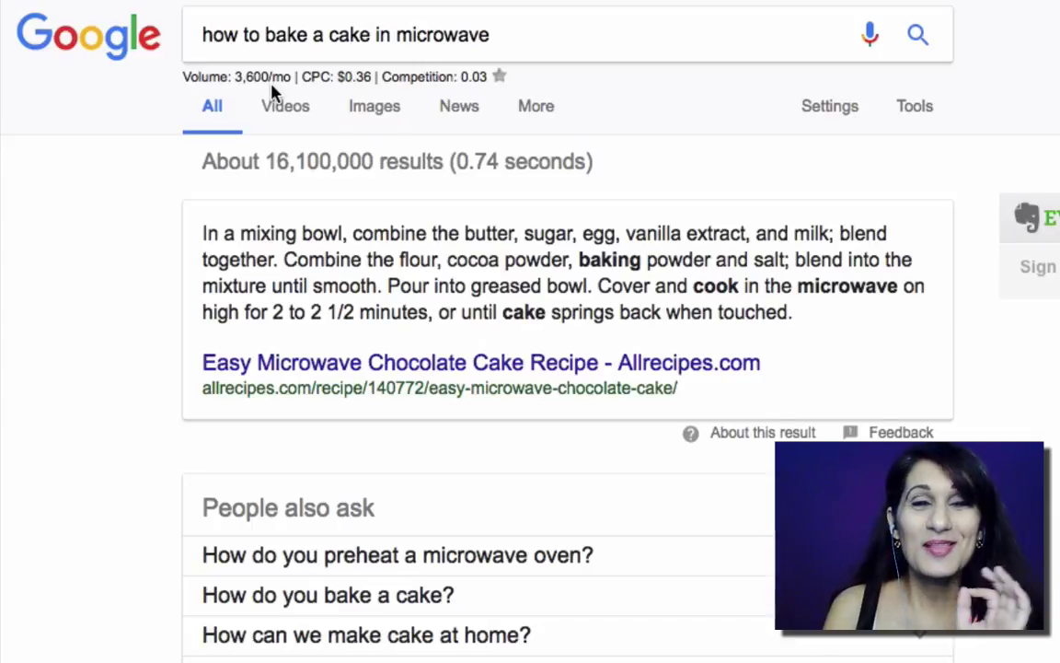
pyautogui.scroll(-10, 765, 369)
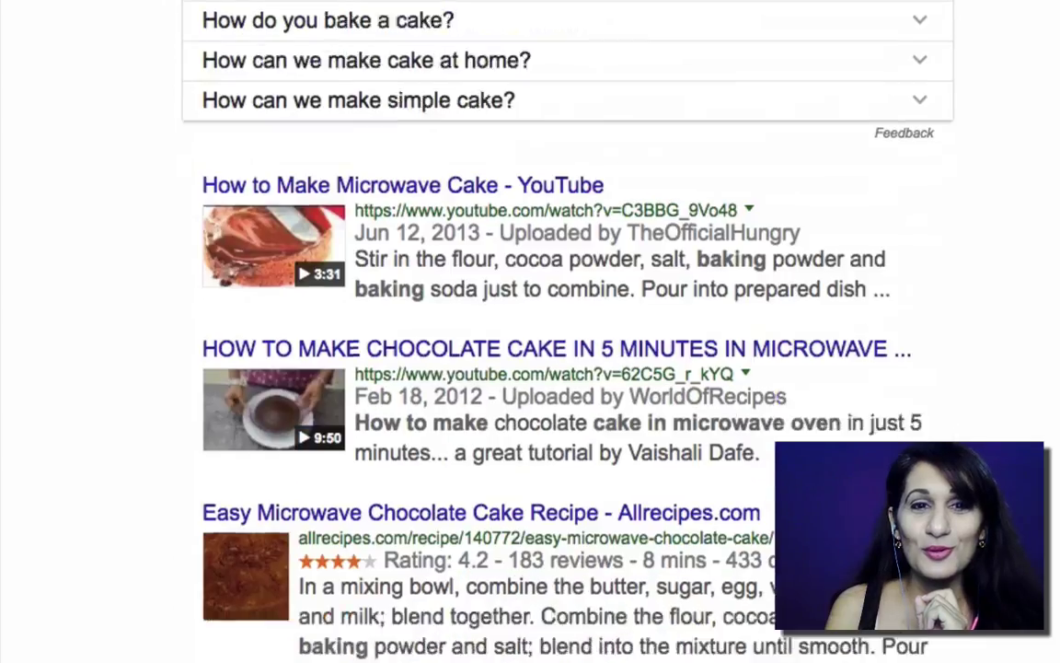
pyautogui.scroll(-12, 506, 332)
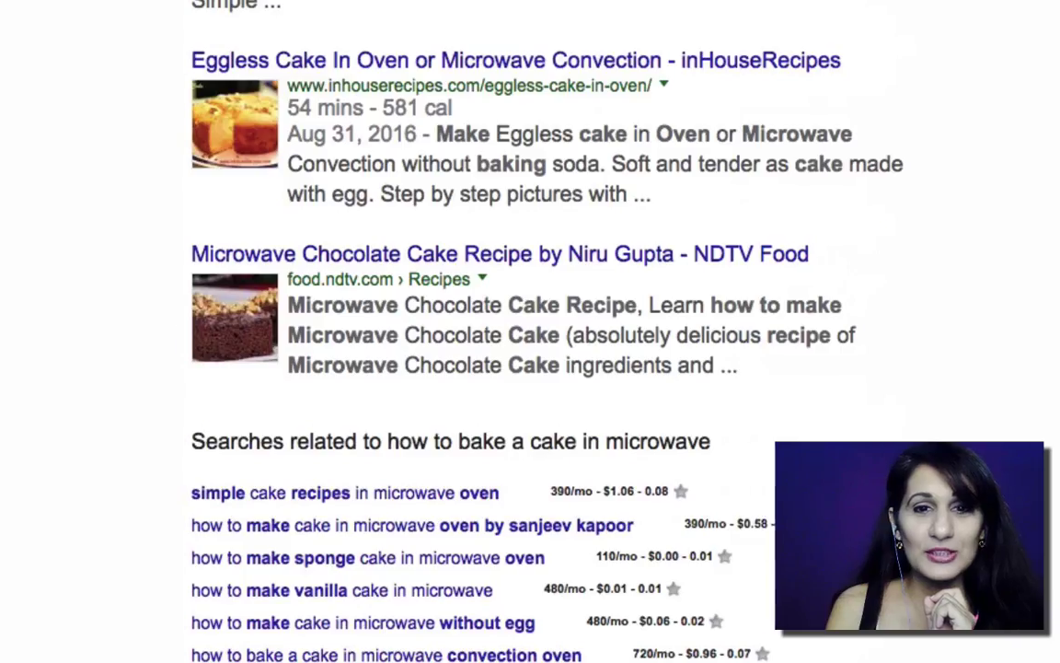
pyautogui.scroll(-1, 289, 311)
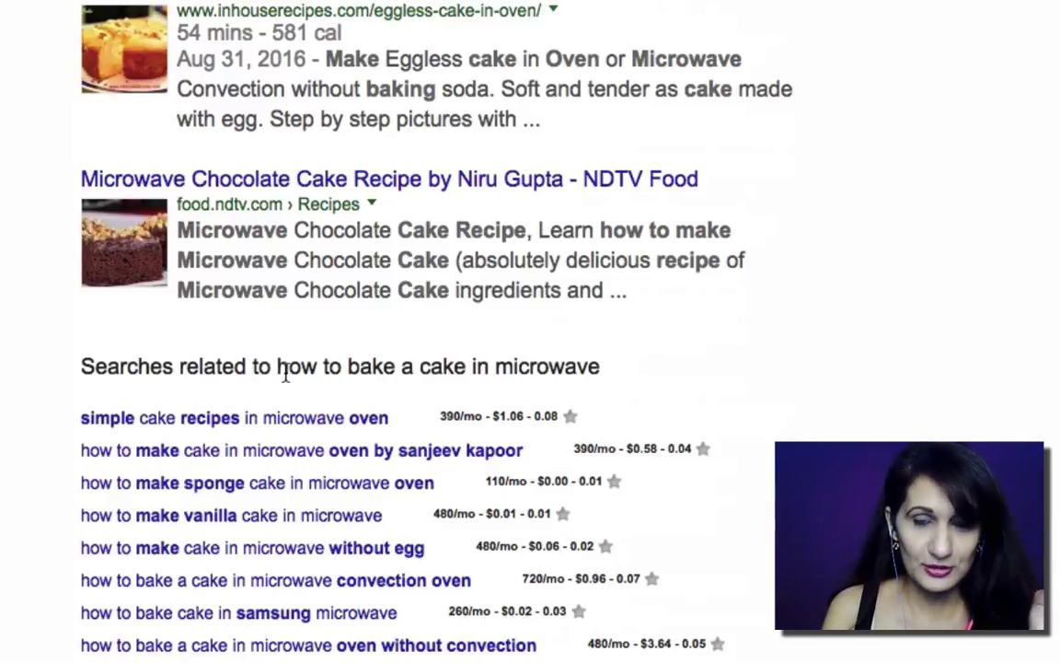
pyautogui.scroll(-1, 285, 361)
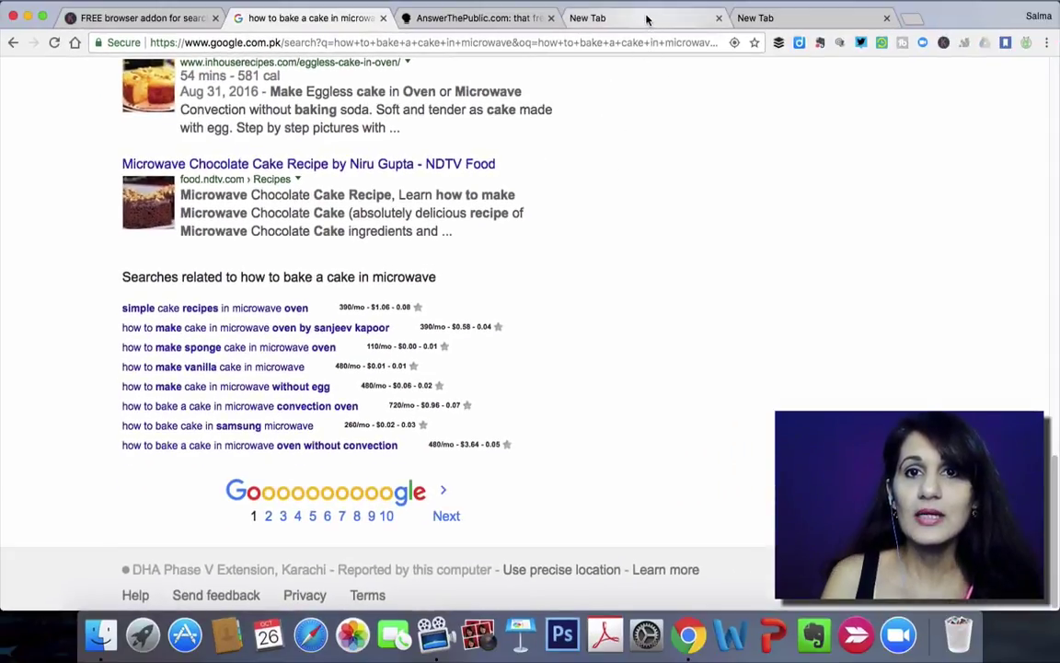
# Step: Bring up the Google results for "how to use facebook live" in the tab after AnswerThePublic
pyautogui.click(646, 18)
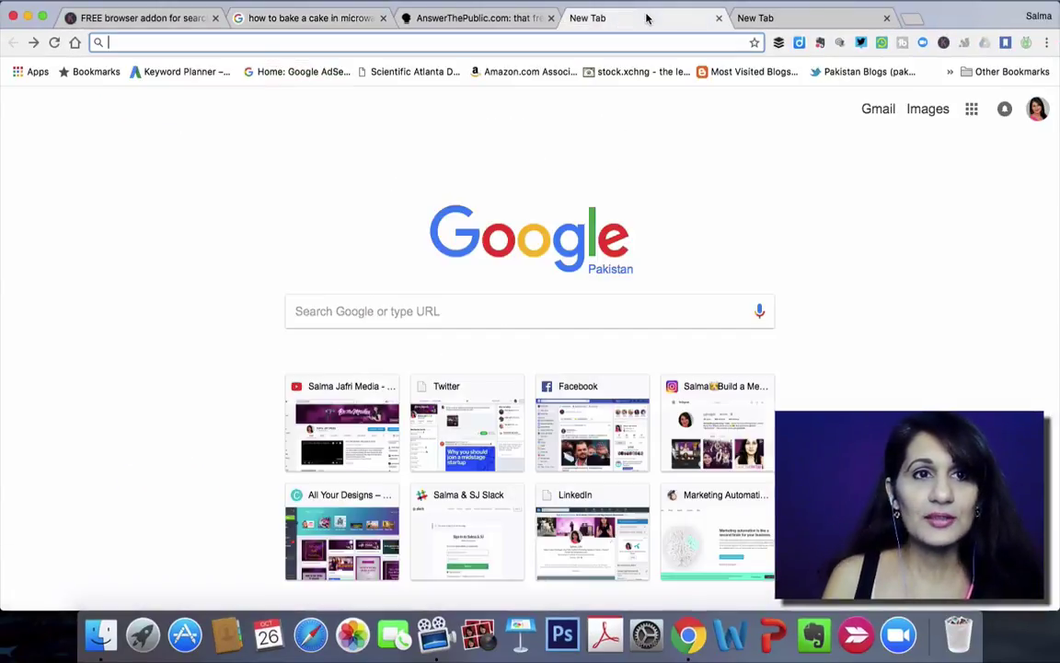
pyautogui.click(30, 44)
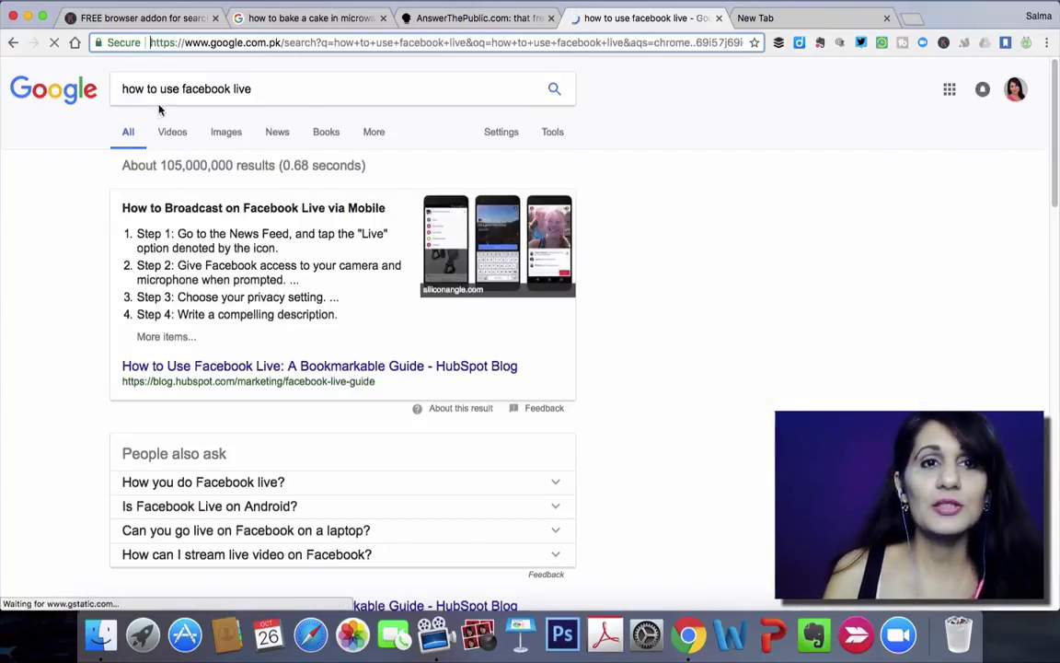
pyautogui.click(301, 90)
pyautogui.click(65, 171)
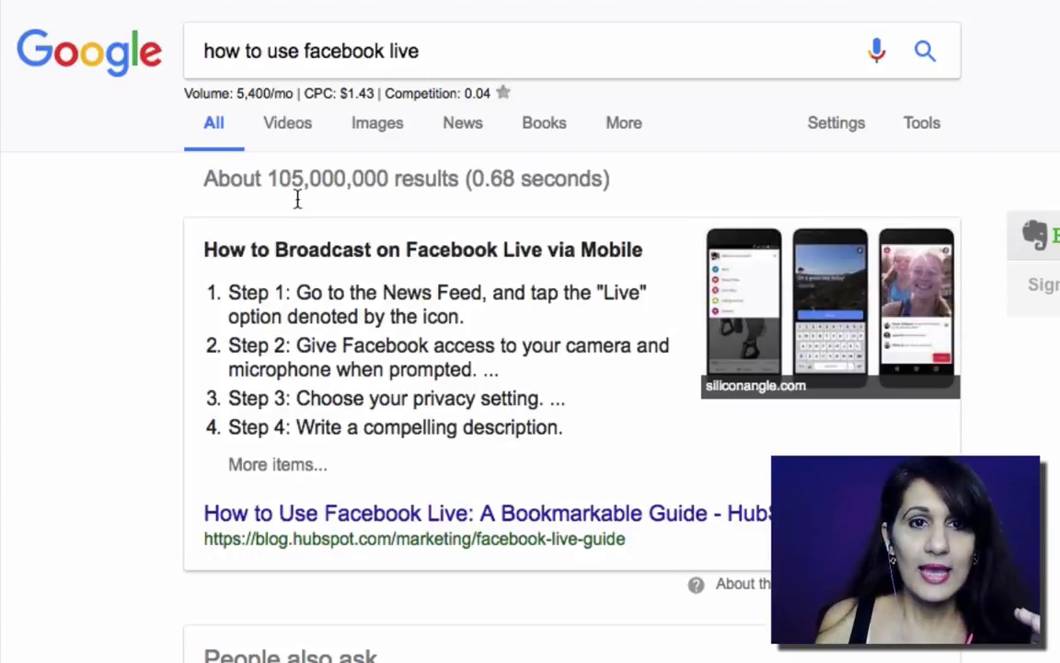
# Step: Examine the related searches with their keyword metrics and the "People also ask" questions for "how to use facebook live"
pyautogui.scroll(-20, 479, 331)
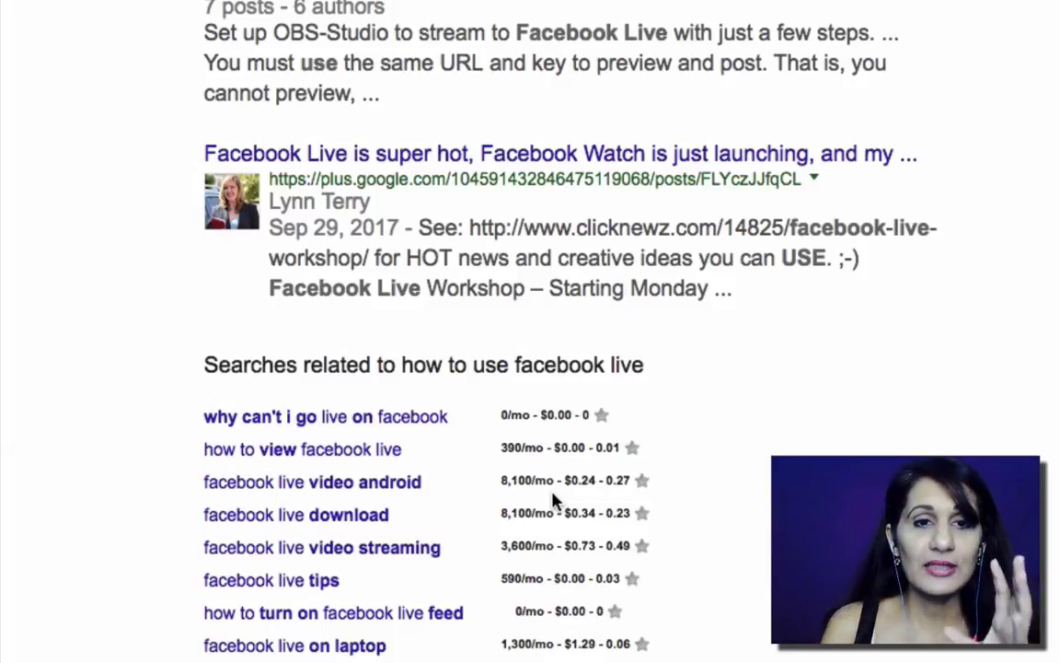
pyautogui.scroll(7, 555, 498)
pyautogui.scroll(15, 553, 500)
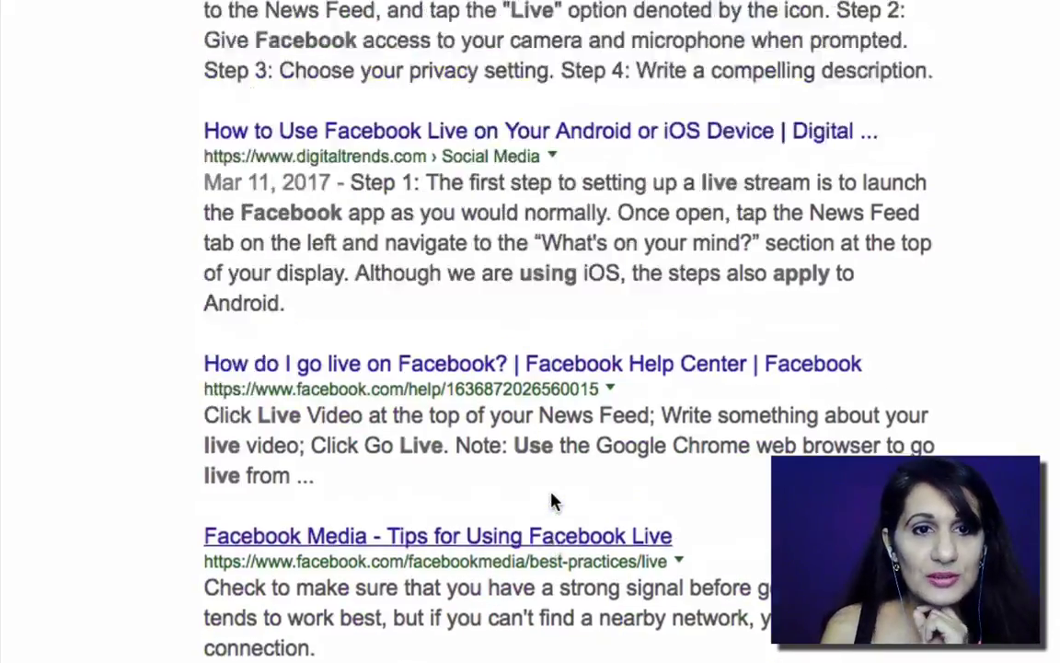
pyautogui.scroll(1, 553, 500)
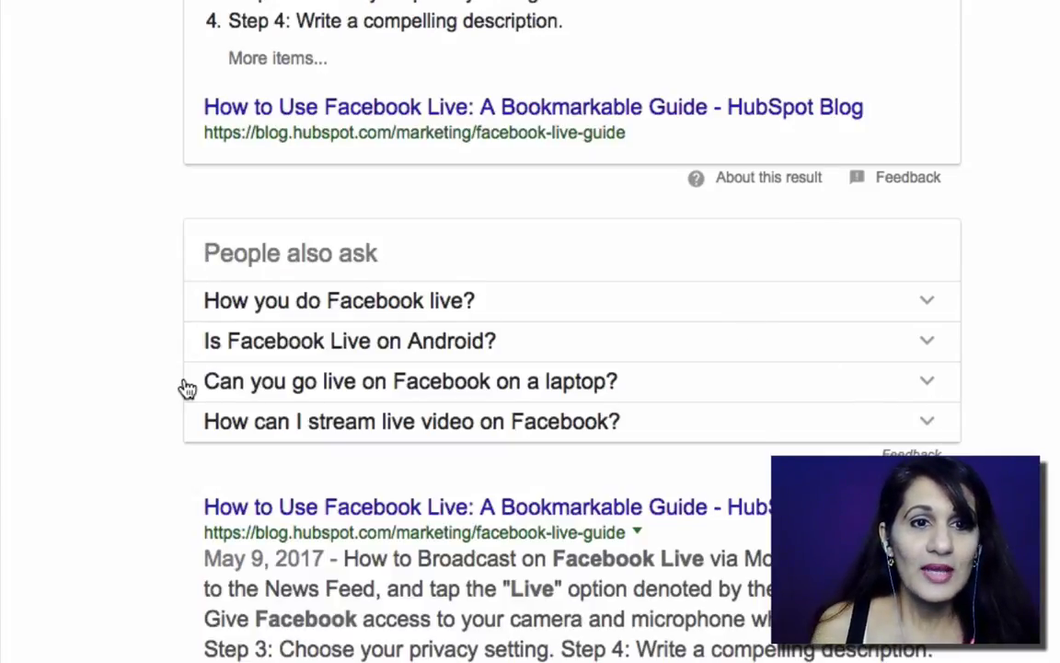
# Step: Copy the "People also ask" question "Can you go live on Facebook on a laptop?" and search Google for it in another tab
pyautogui.click(908, 383)
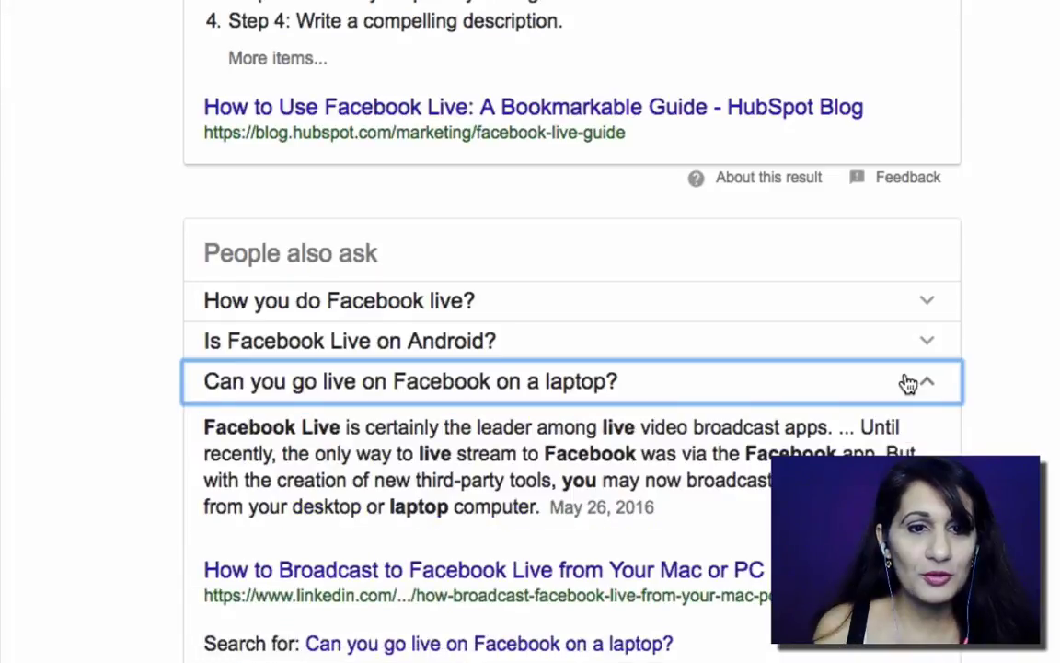
pyautogui.moveTo(846, 386); pyautogui.dragTo(213, 294)
pyautogui.press('super+c')
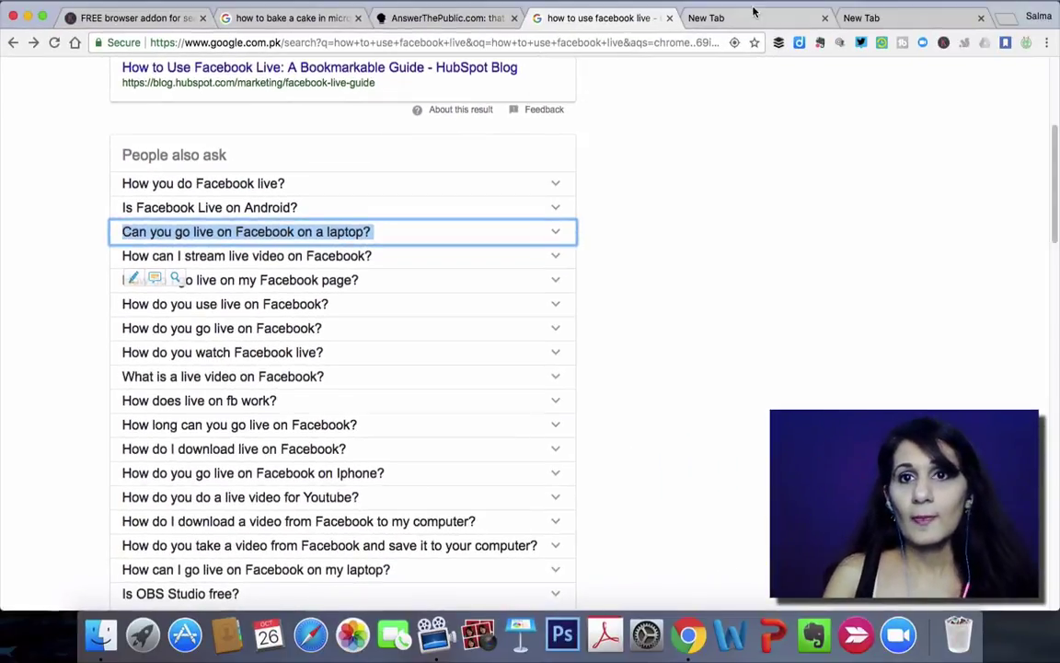
pyautogui.click(739, 20)
pyautogui.press('super+v')
pyautogui.press('Return')
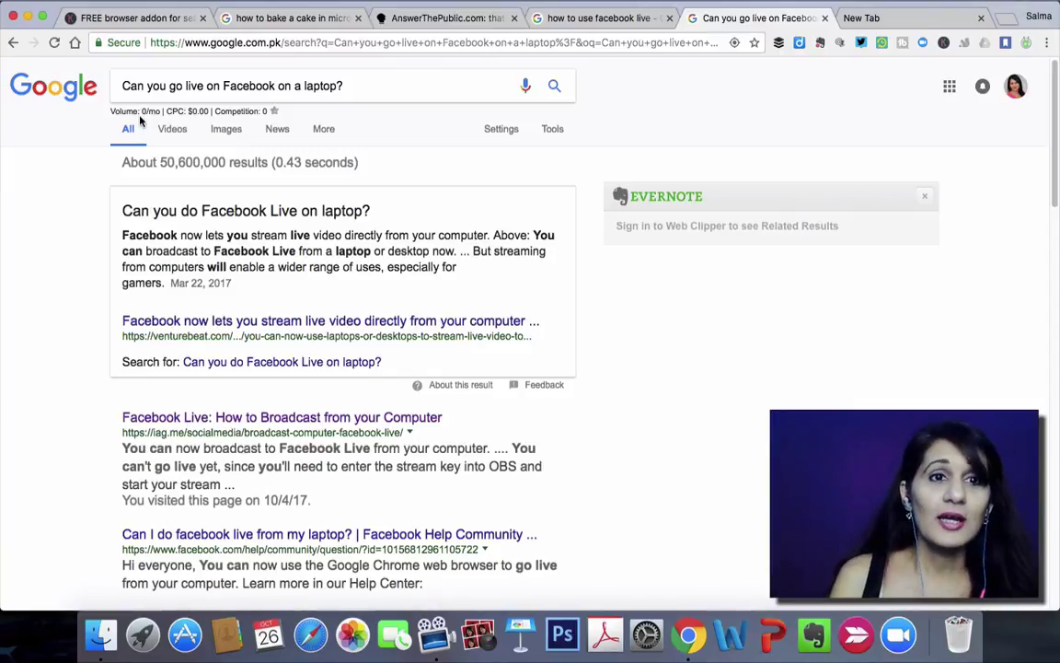
# Step: Open the related search "obs studio facebook live" from the laptop question's results and look through its results
pyautogui.scroll(-15, 146, 112)
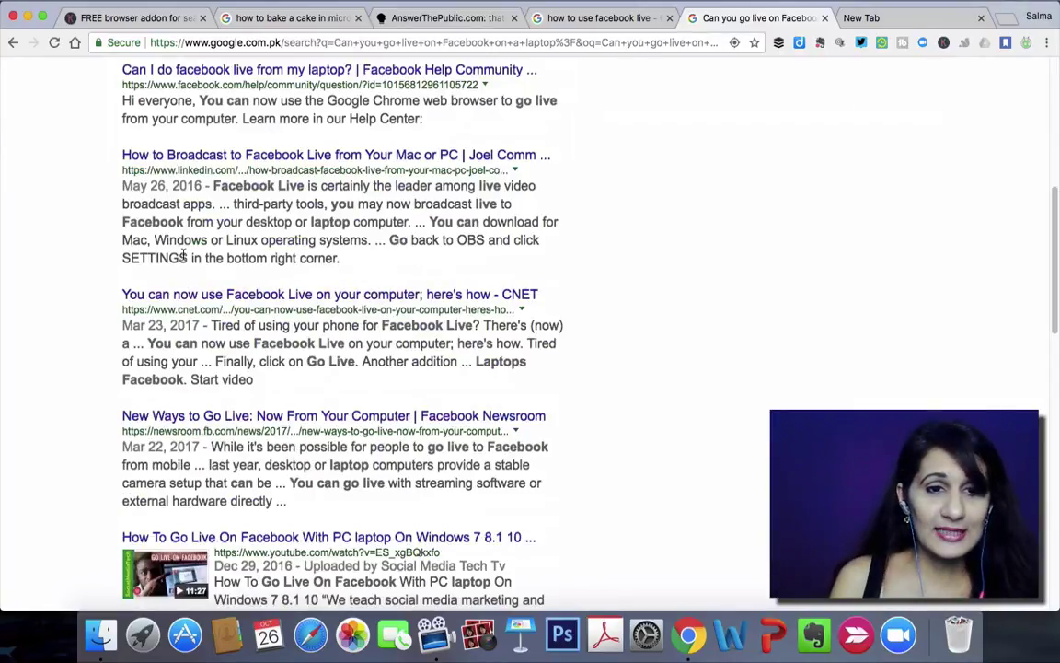
pyautogui.scroll(-2, 184, 256)
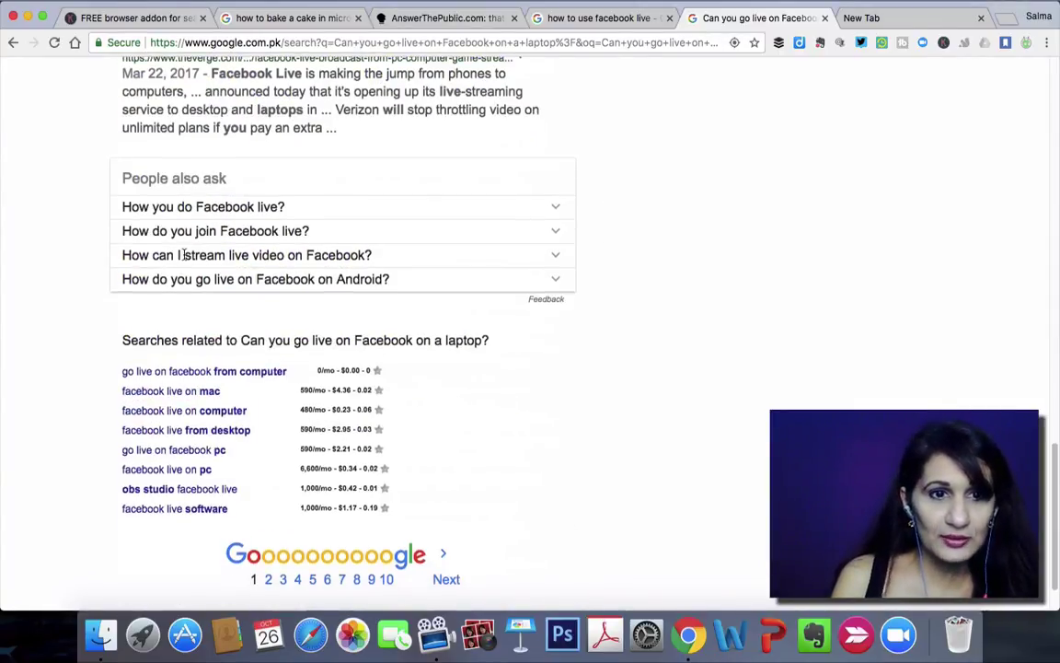
pyautogui.scroll(-4, 605, 424)
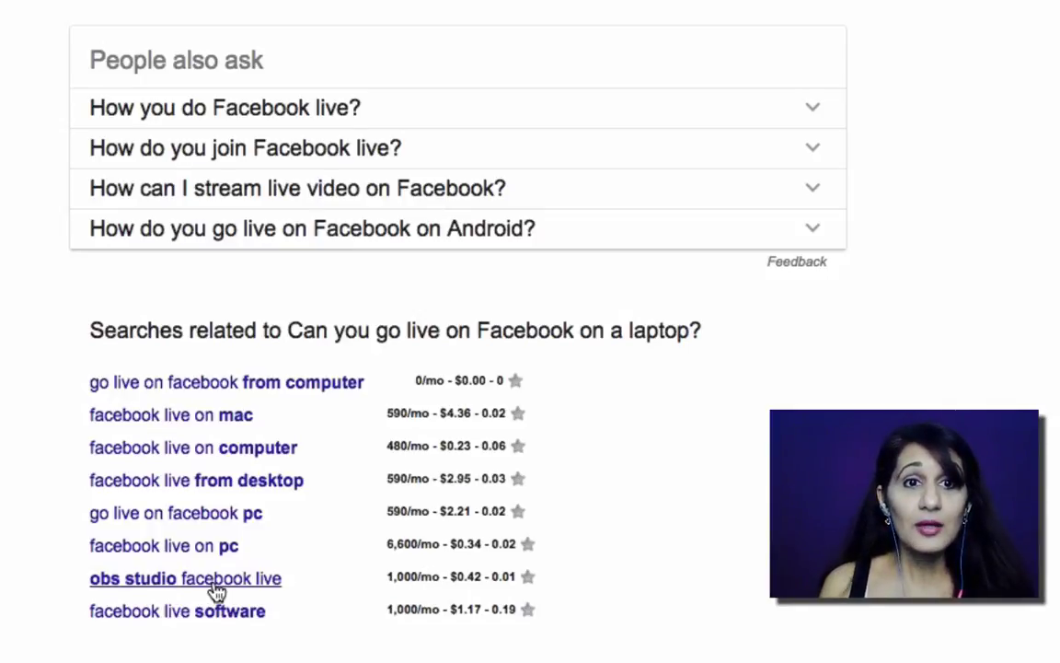
pyautogui.click(215, 578)
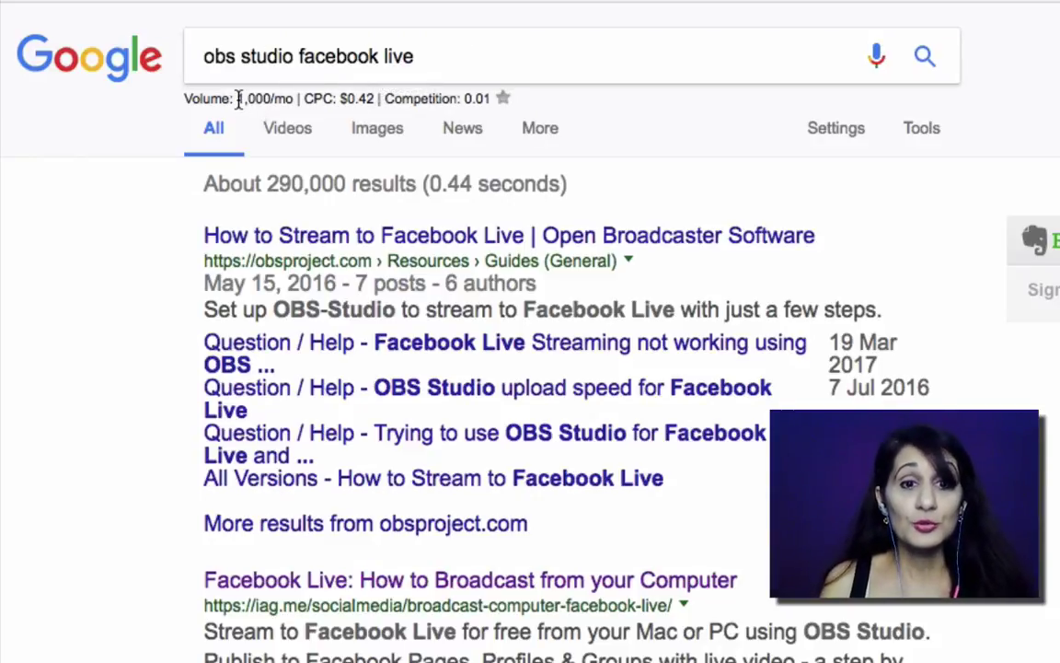
pyautogui.scroll(-5, 701, 535)
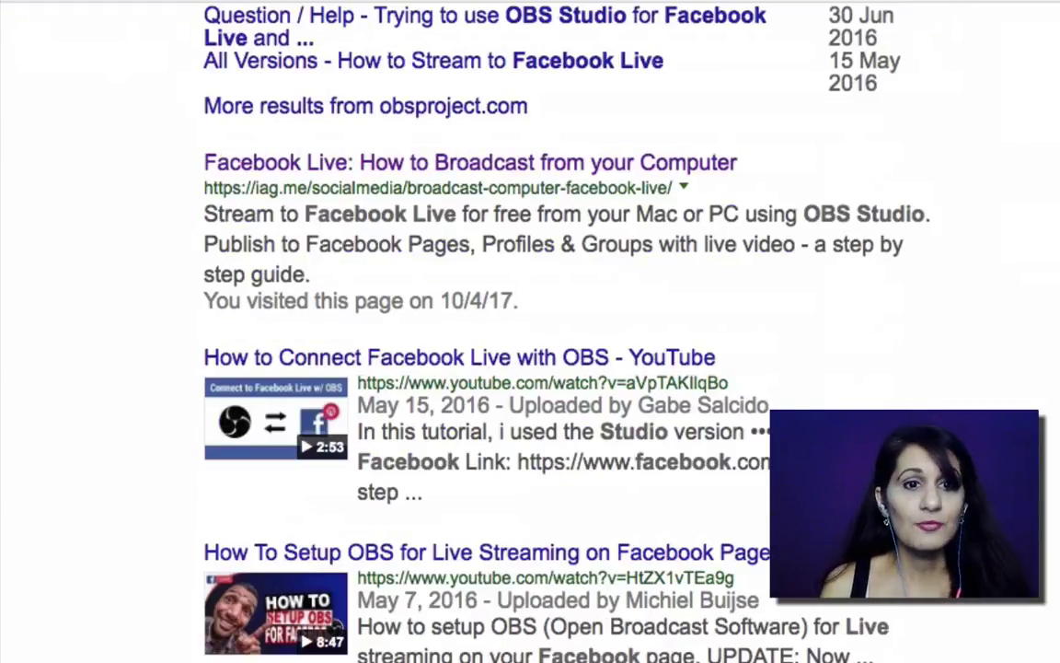
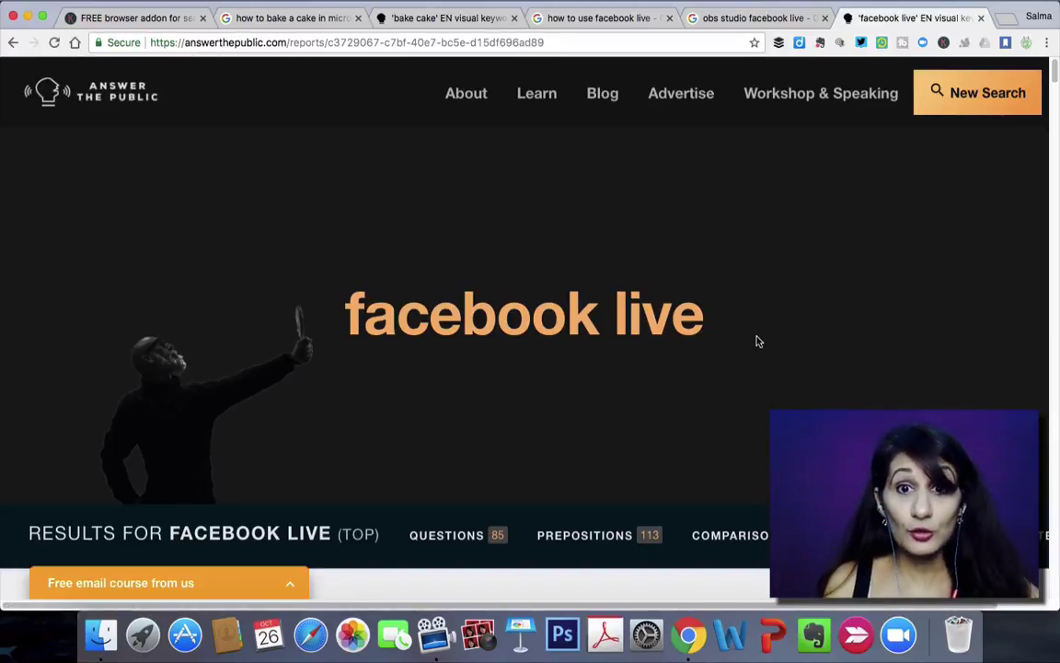
# Step: Examine the questions wheel in the AnswerThePublic report for "facebook live" and the keyword metrics of its "how" questions
pyautogui.scroll(-5, 756, 342)
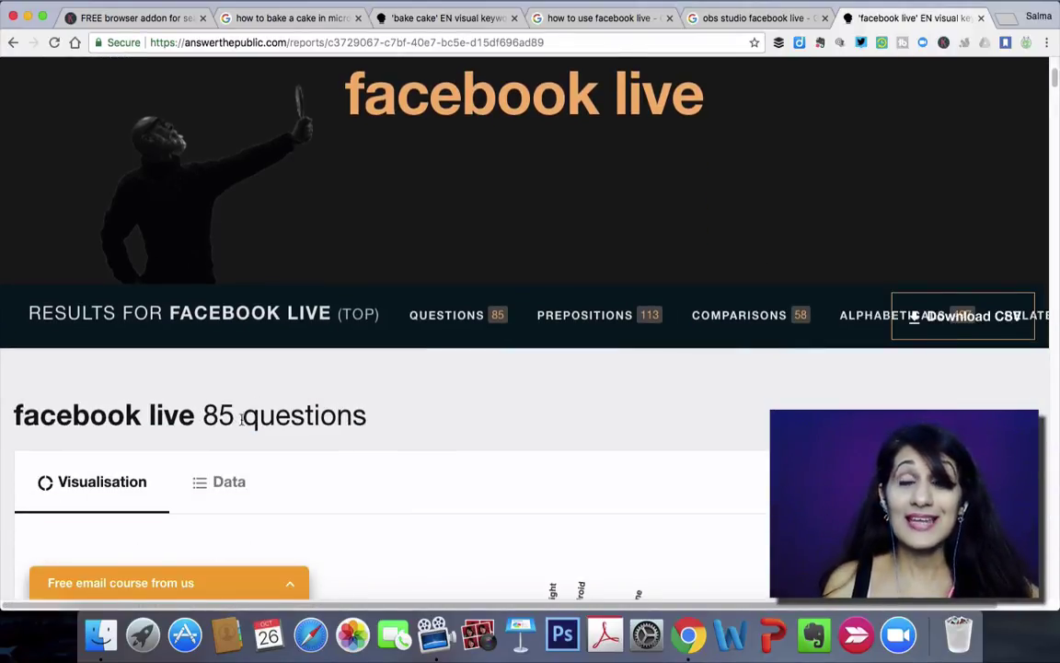
pyautogui.scroll(-10, 744, 452)
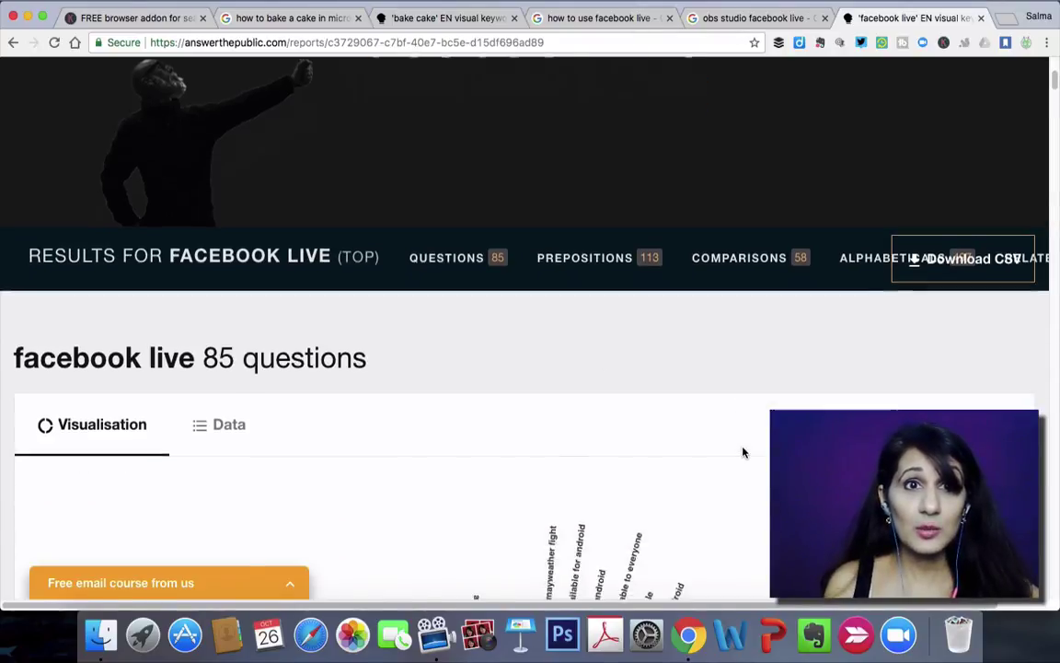
pyautogui.scroll(-1, 744, 452)
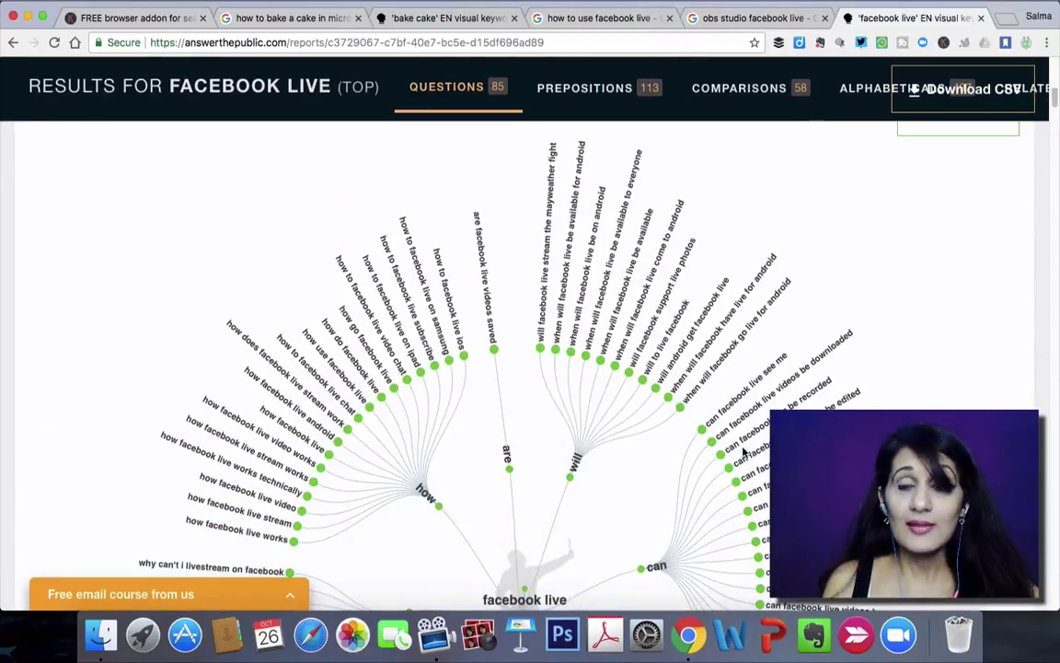
pyautogui.scroll(-1, 744, 452)
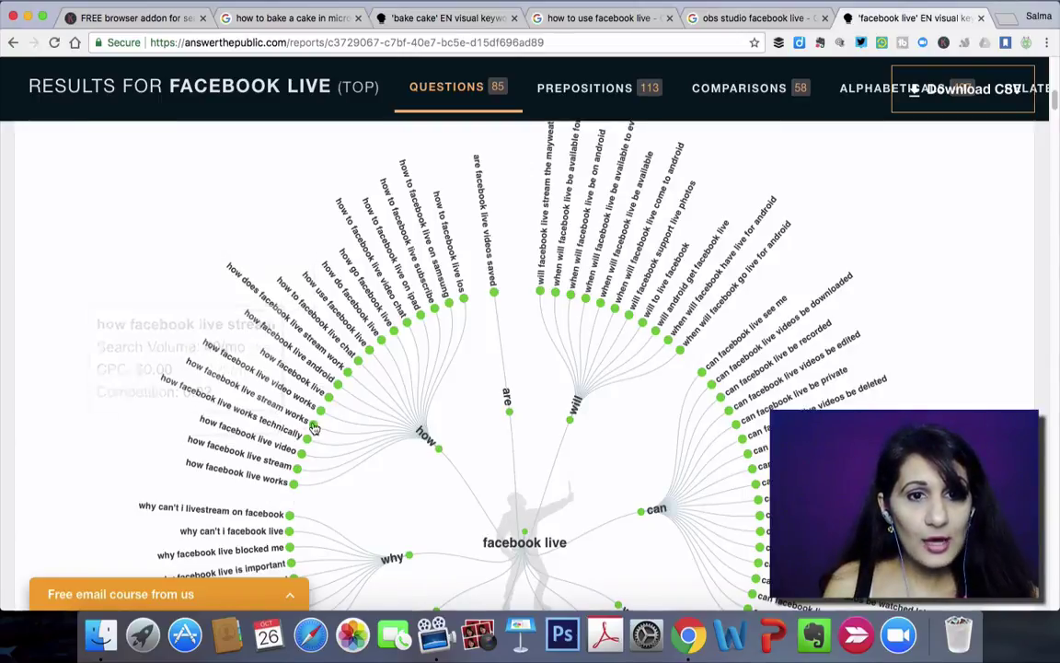
pyautogui.moveTo(313, 417)
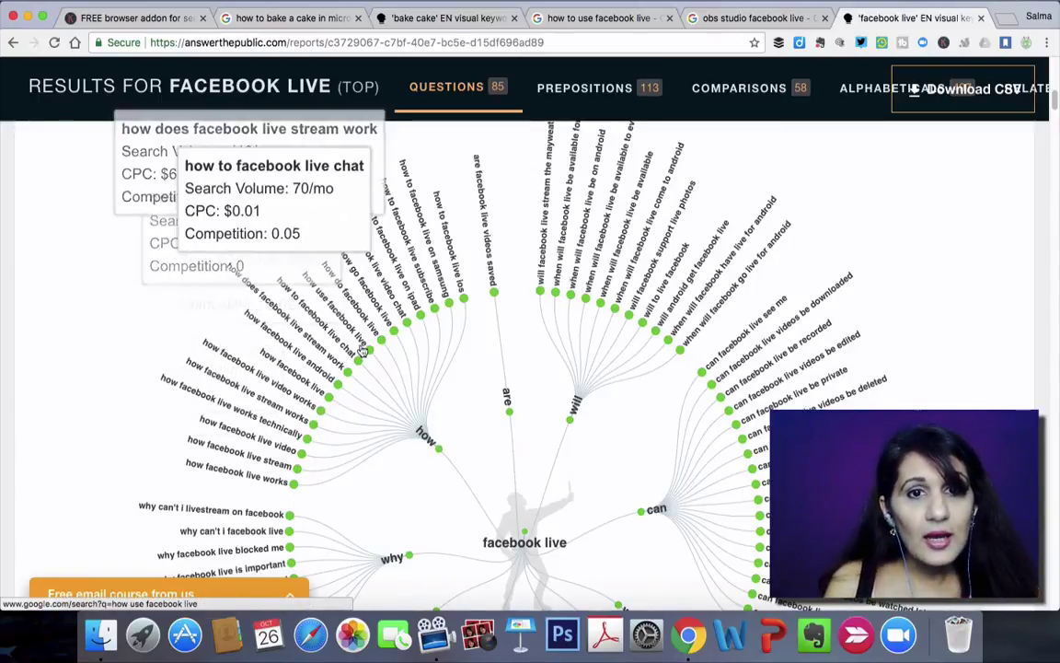
pyautogui.moveTo(364, 350)
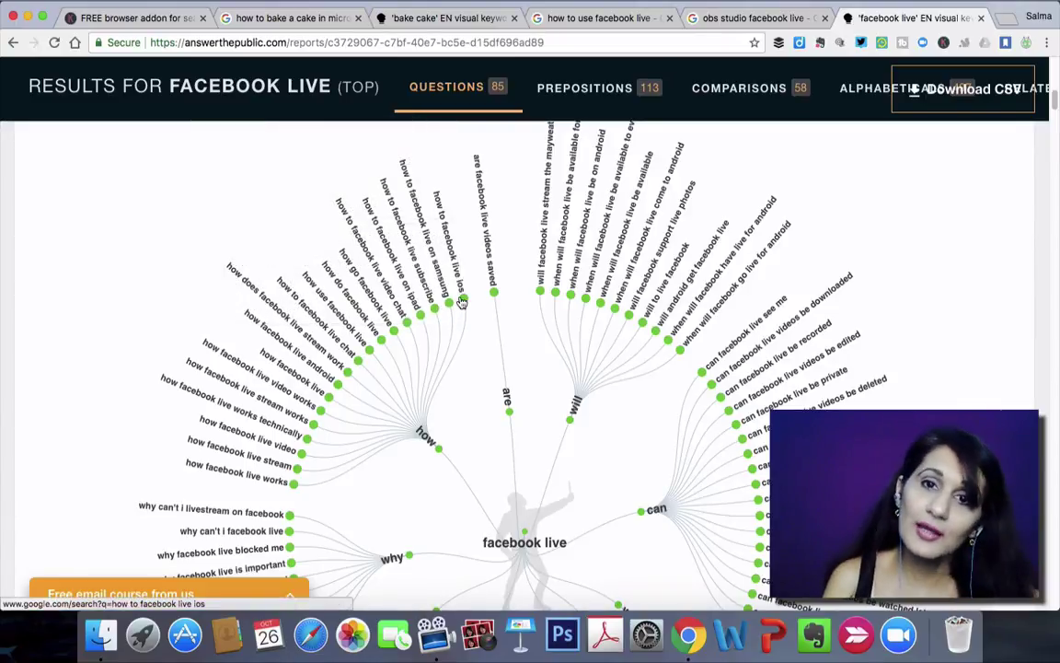
# Step: Check the keyword metrics of the "when will" and "can" questions in the "facebook live" questions wheel
pyautogui.moveTo(612, 293)
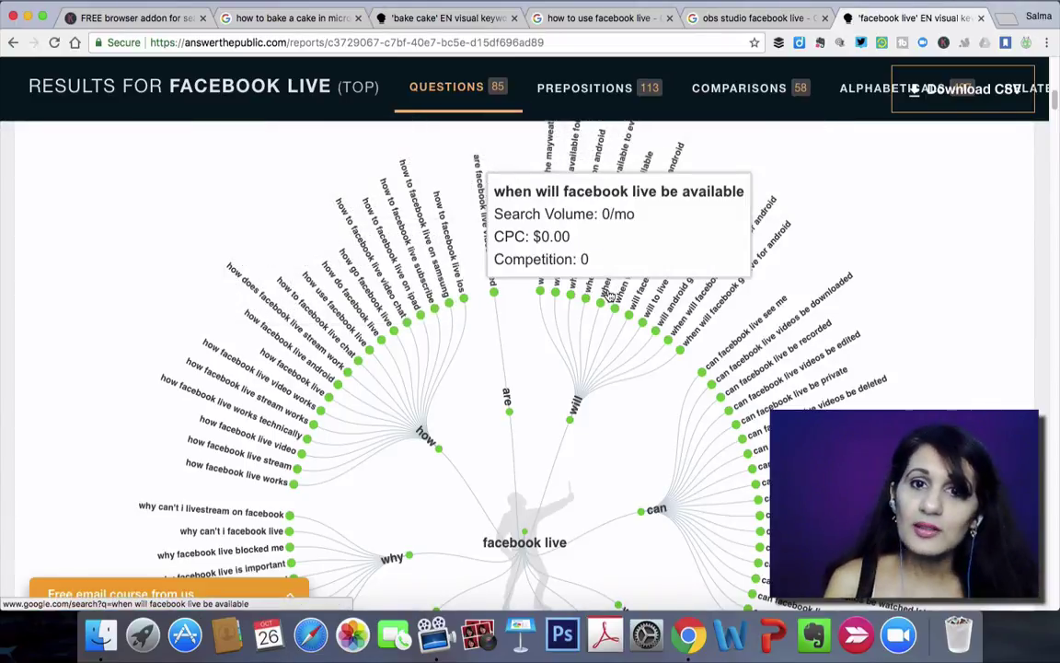
pyautogui.moveTo(719, 370)
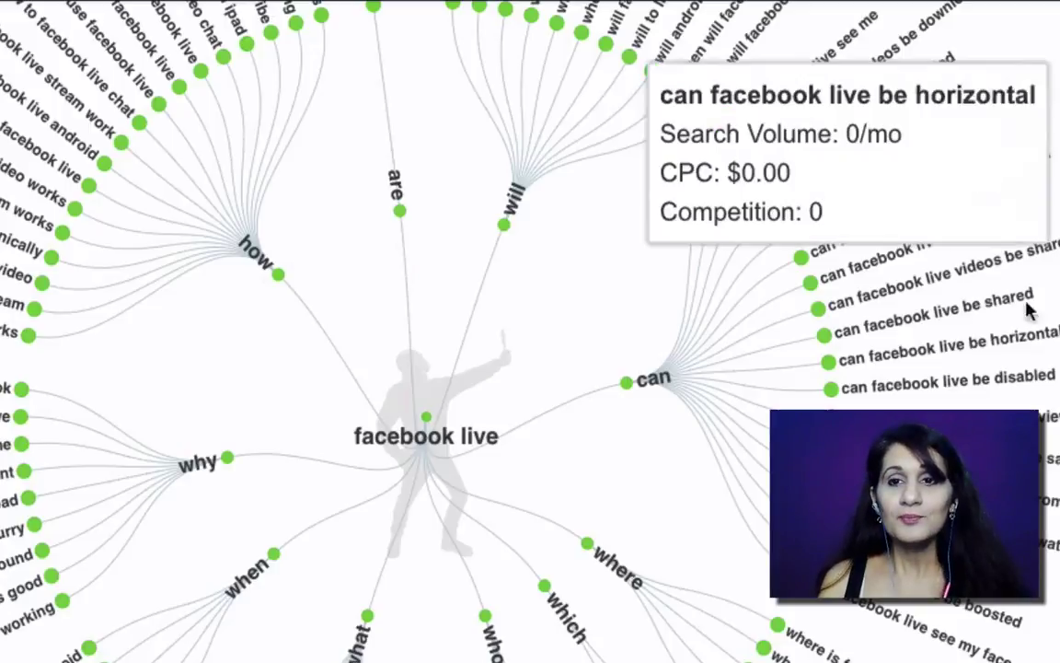
pyautogui.moveTo(964, 400)
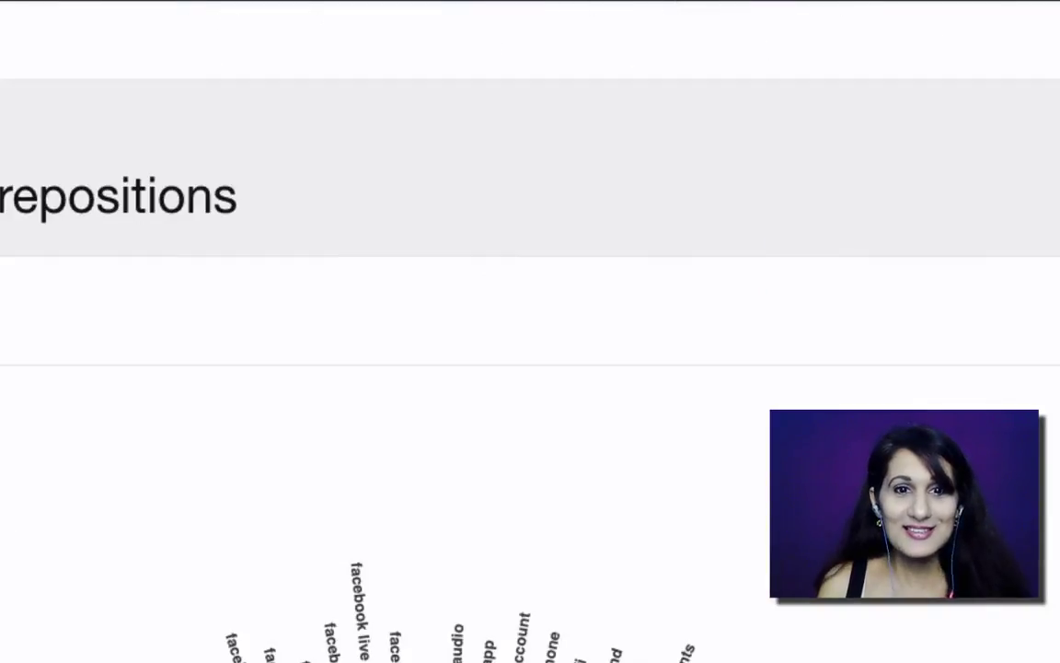
# Step: Examine the alphabetical "facebook live" keyword lists from a to f, comparing each phrase's search volume, CPC and competition
pyautogui.scroll(-5, 530, 349)
pyautogui.scroll(-10, 531, 349)
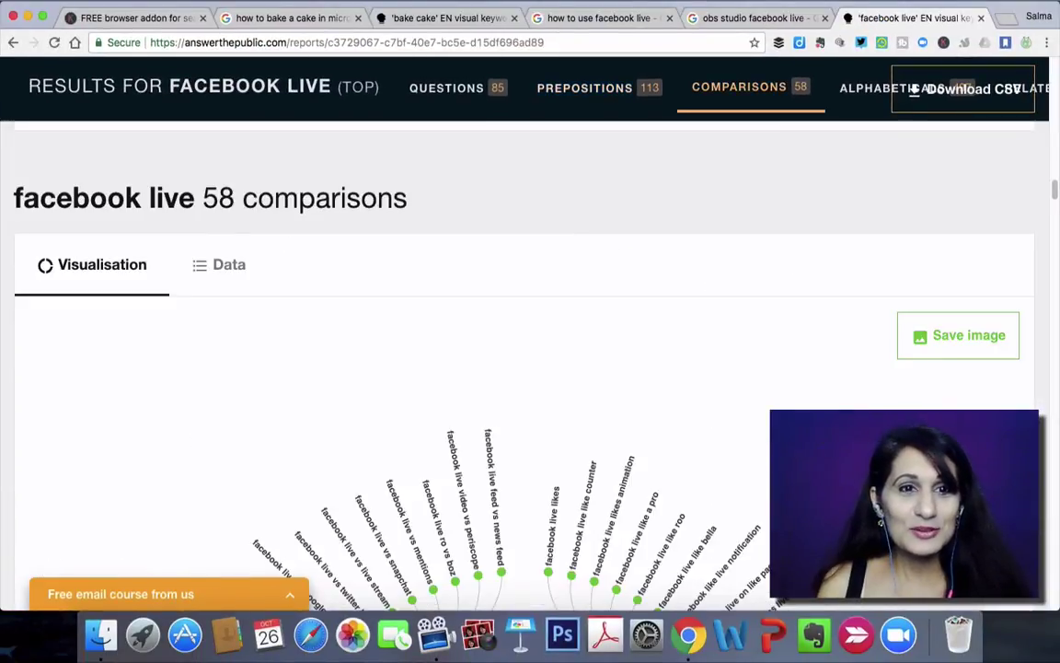
pyautogui.scroll(-15, 530, 350)
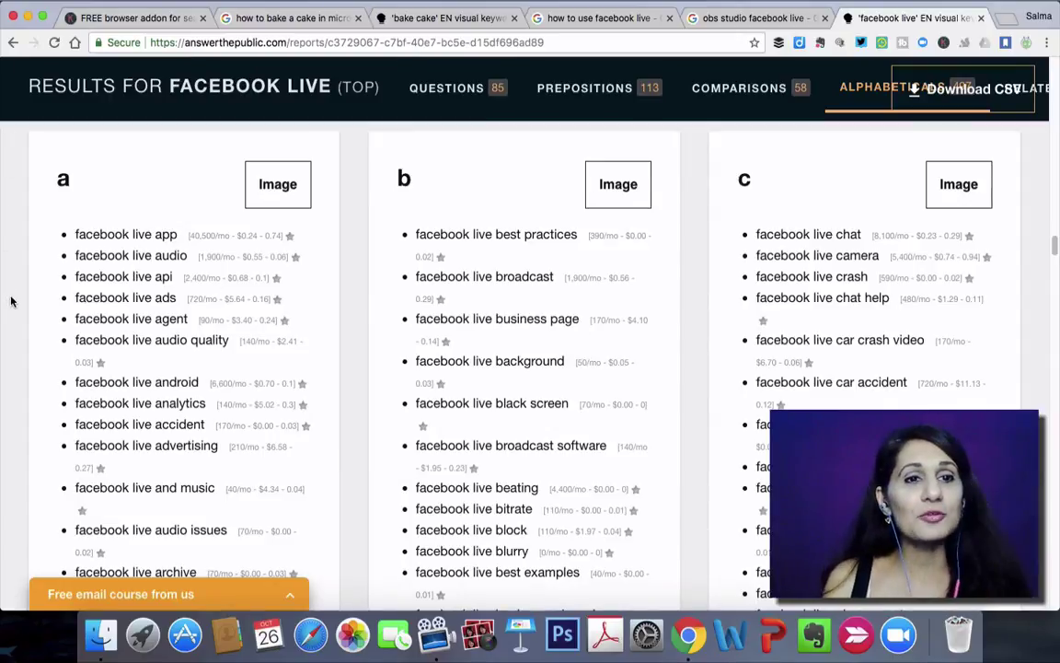
pyautogui.scroll(-2, 11, 301)
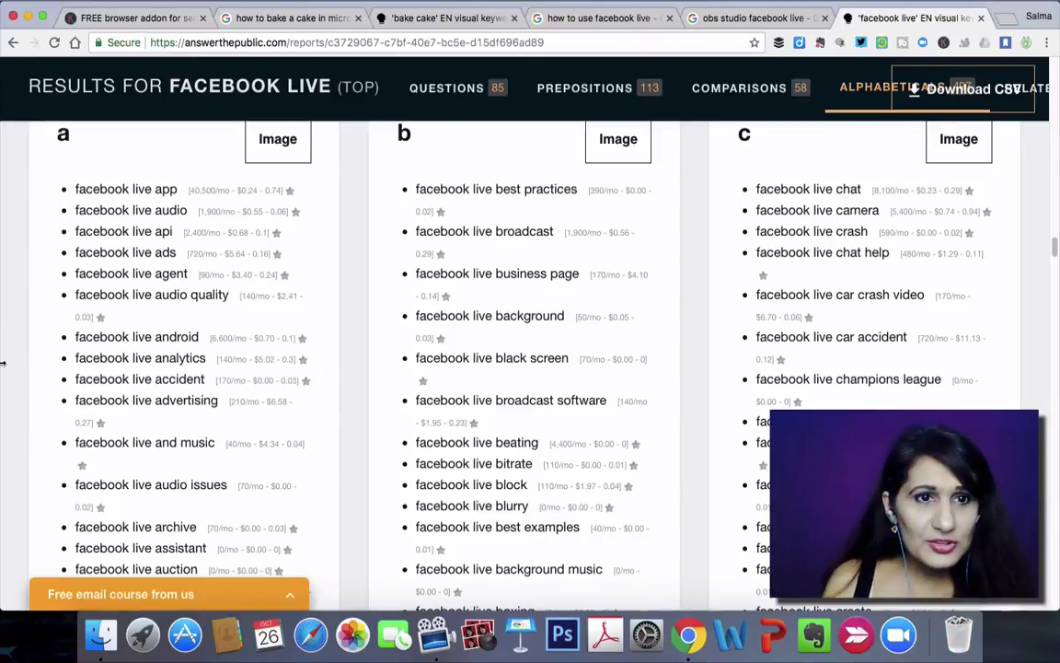
pyautogui.scroll(-5, 5, 373)
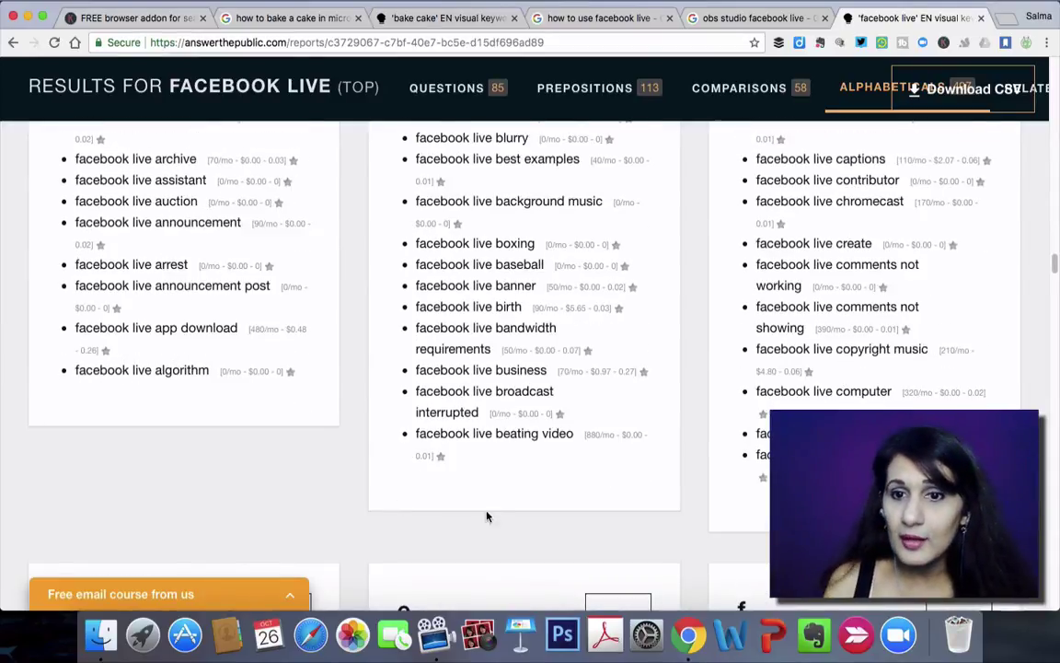
pyautogui.scroll(-6, 488, 516)
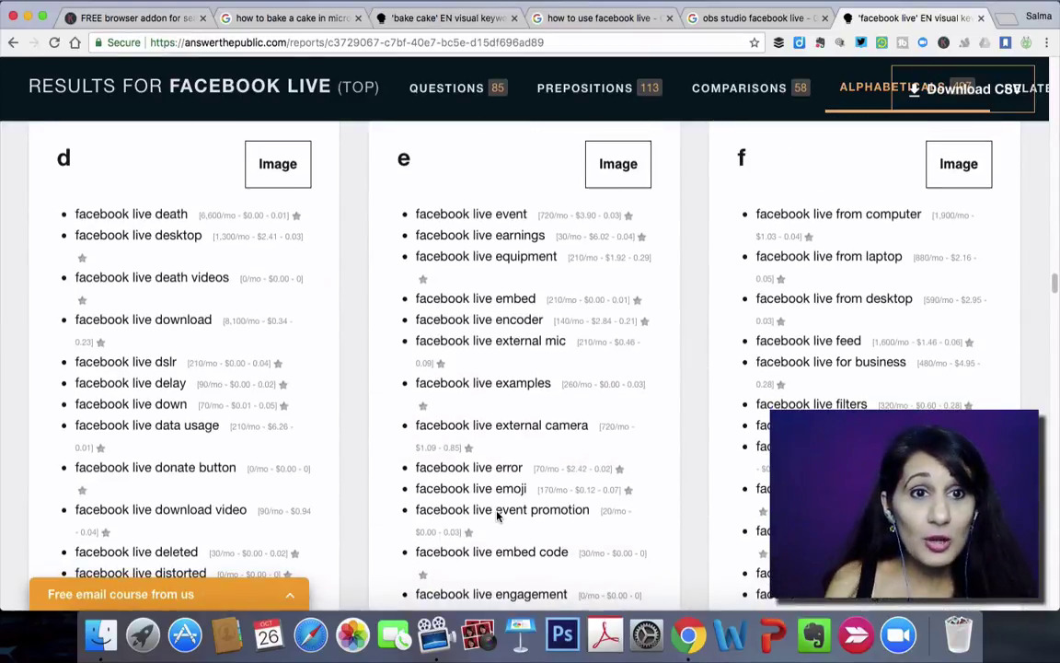
pyautogui.scroll(-3, 497, 518)
pyautogui.scroll(3, 497, 519)
pyautogui.scroll(2, 497, 516)
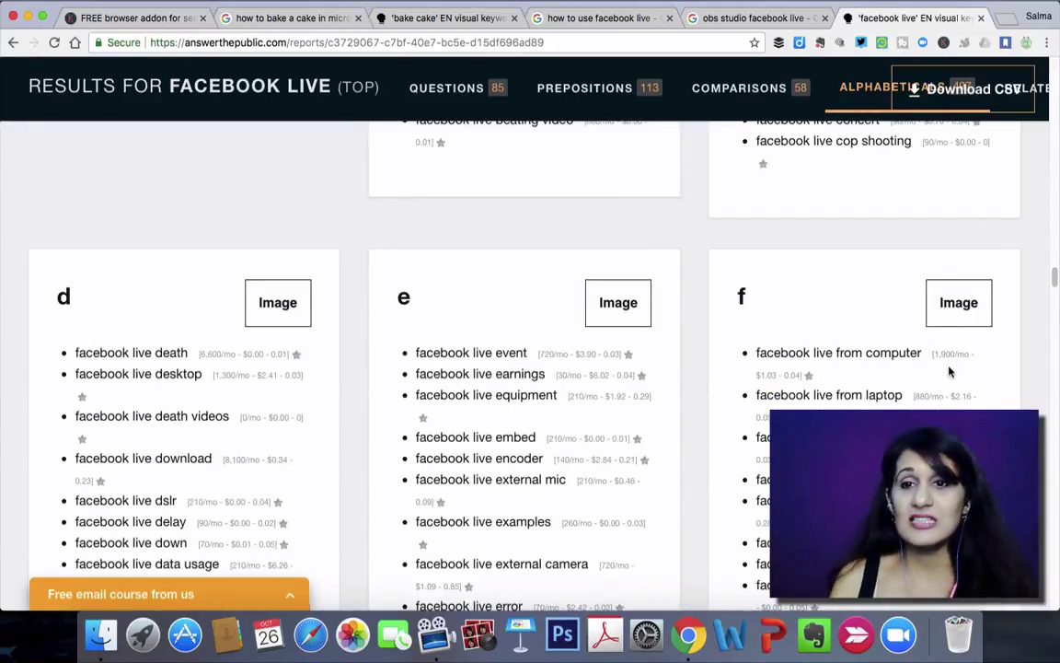
pyautogui.scroll(-4, 950, 371)
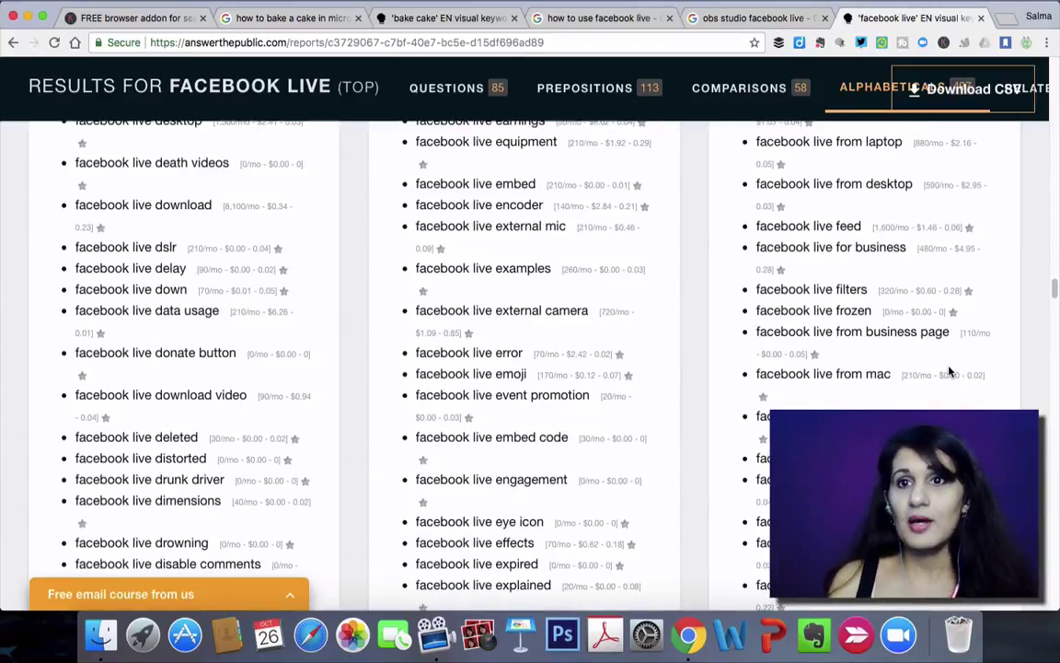